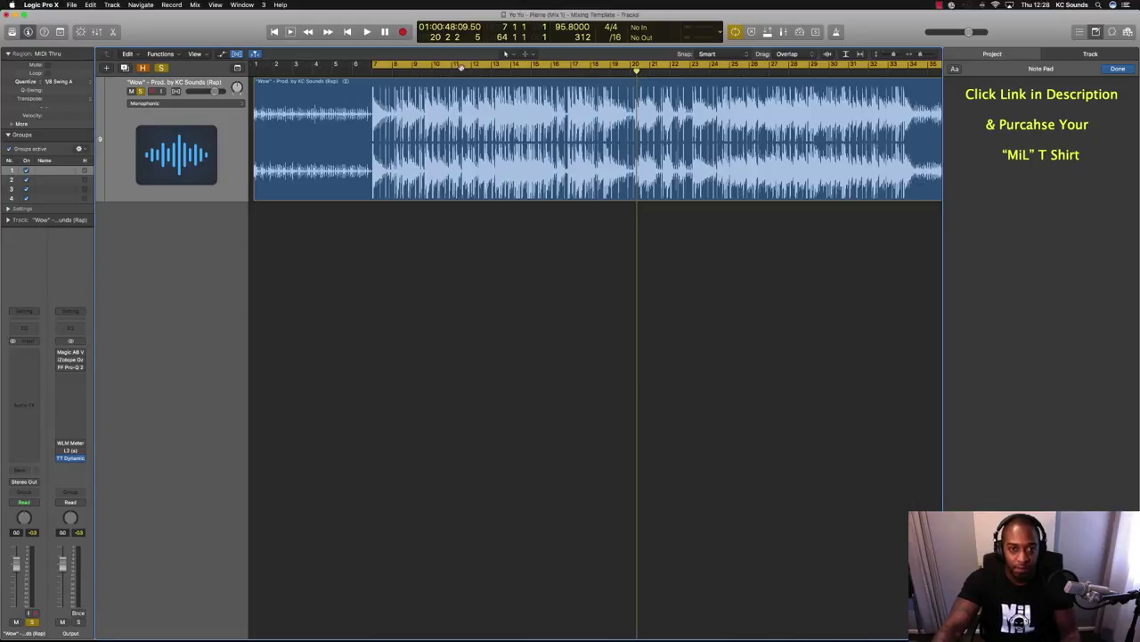
# Play the beat, then replay it from around bar 17 up to bar 20.
pyautogui.press('space')
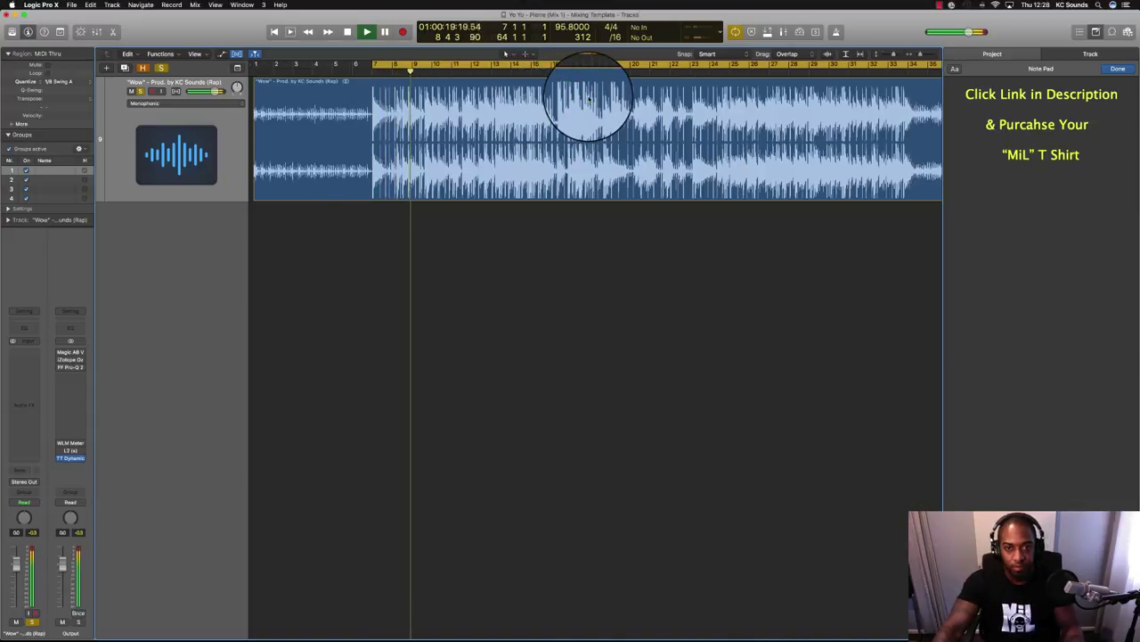
pyautogui.press('space')
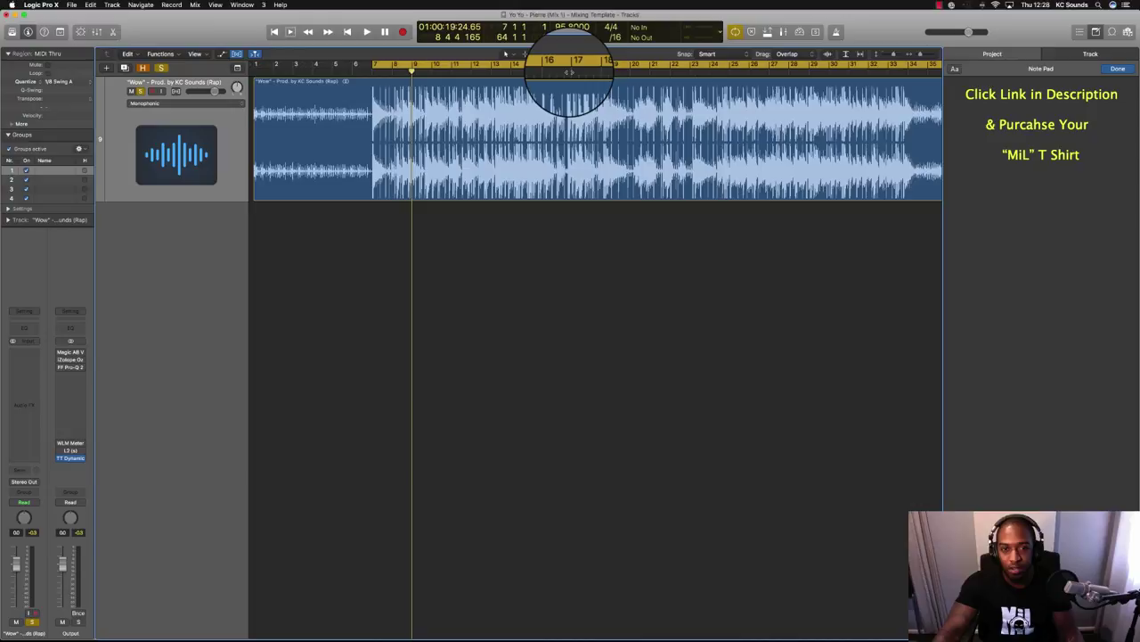
pyautogui.click(570, 71)
pyautogui.press('space')
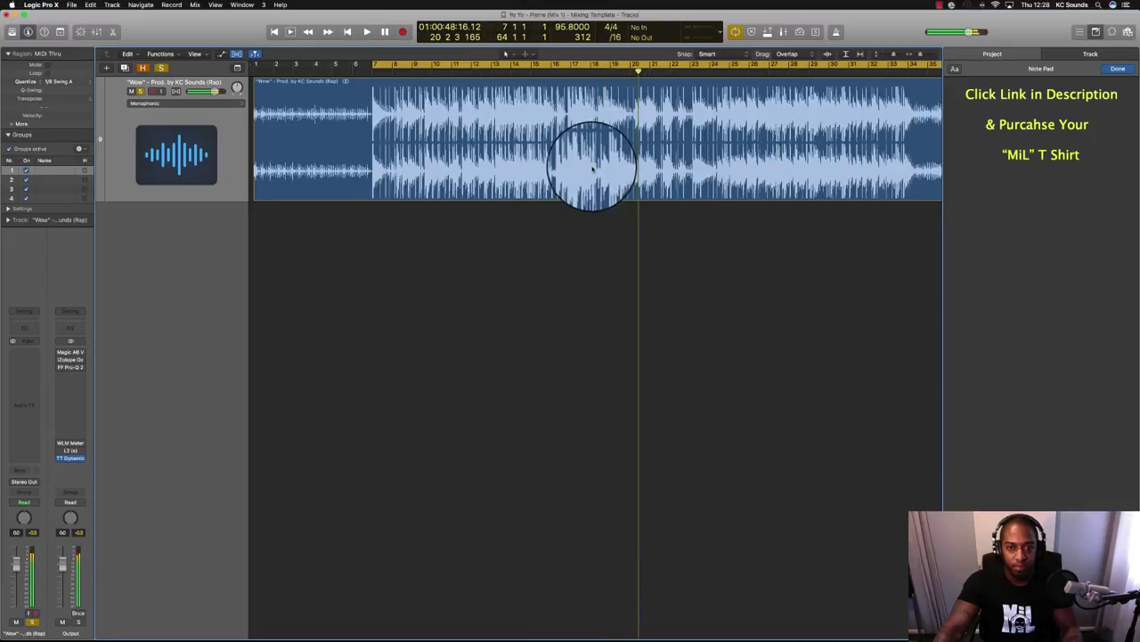
# Split the beat region at bar 20 with Command-T and select the left part.
pyautogui.click(640, 67)
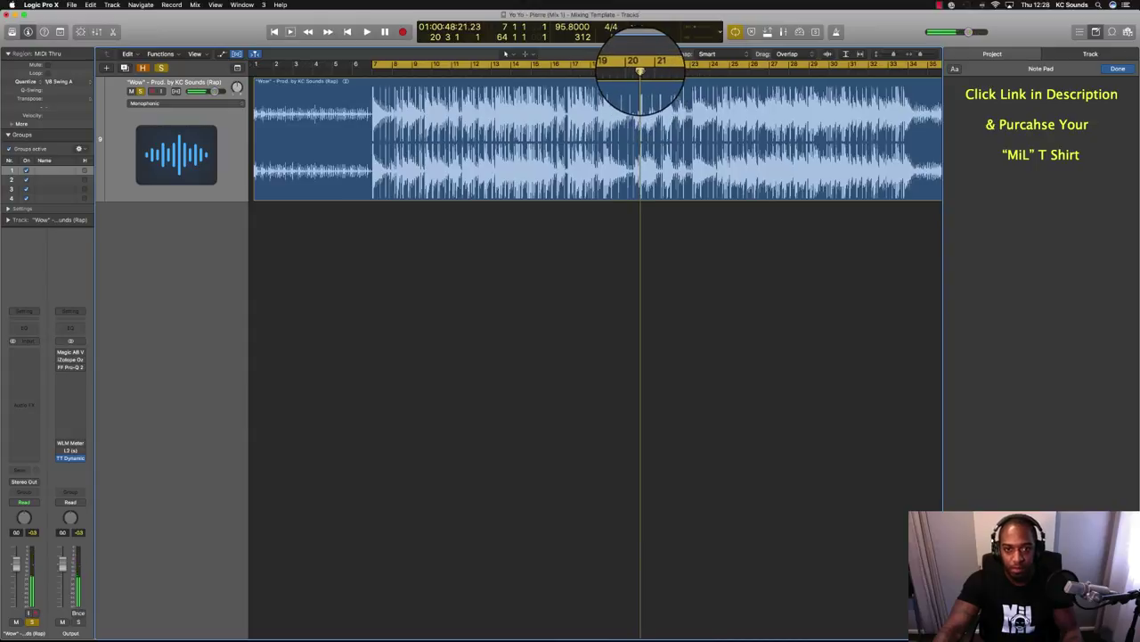
pyautogui.click(631, 125)
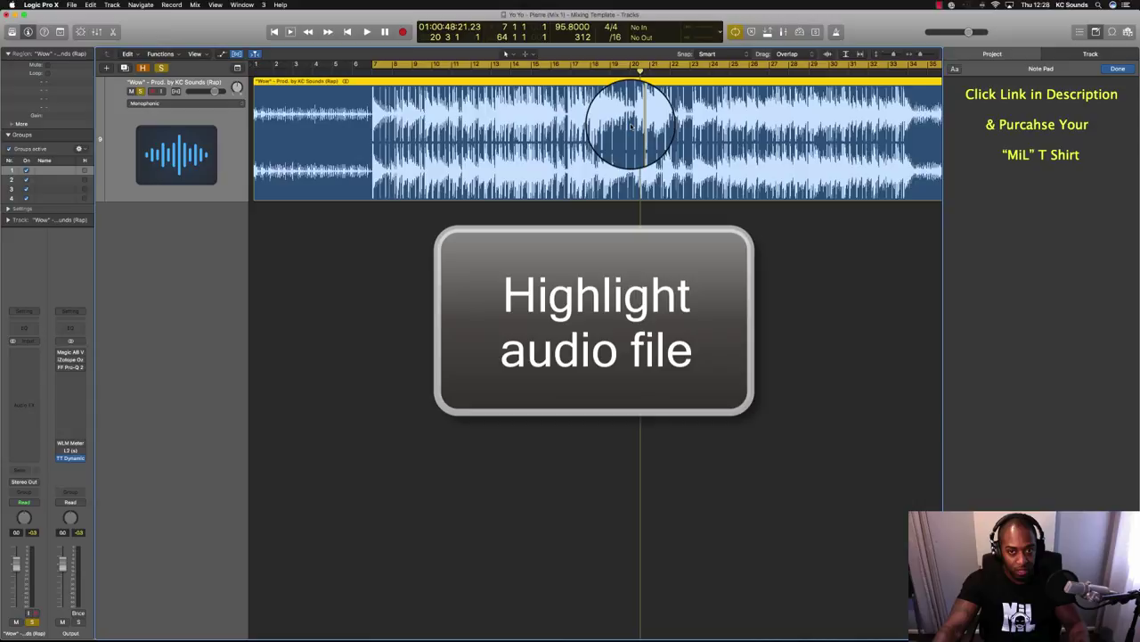
pyautogui.press('super+t')
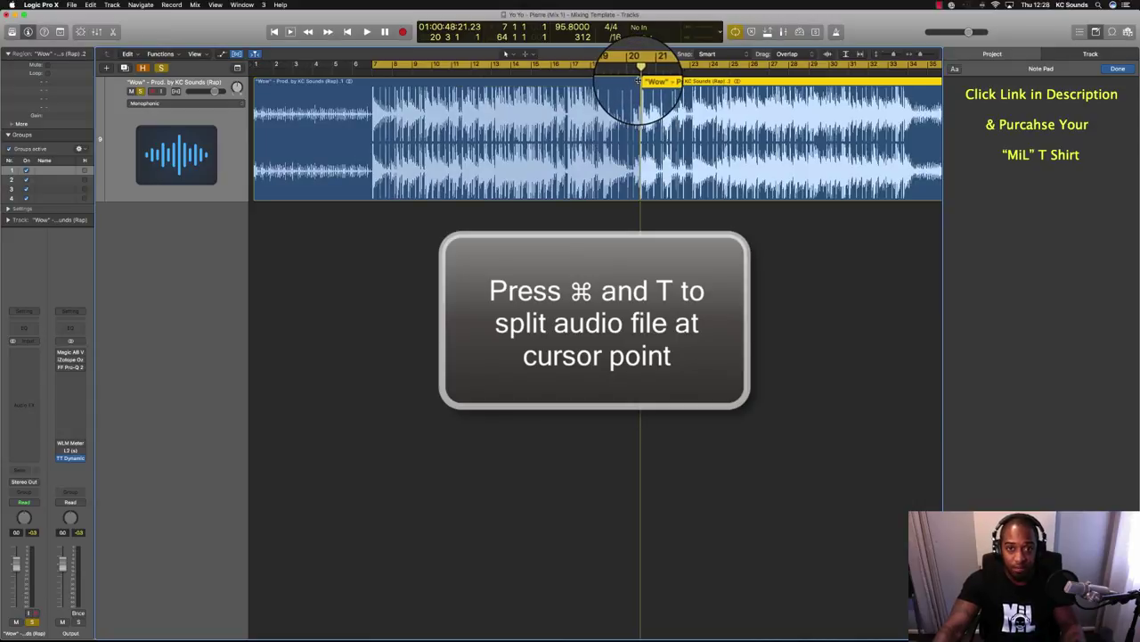
pyautogui.click(636, 81)
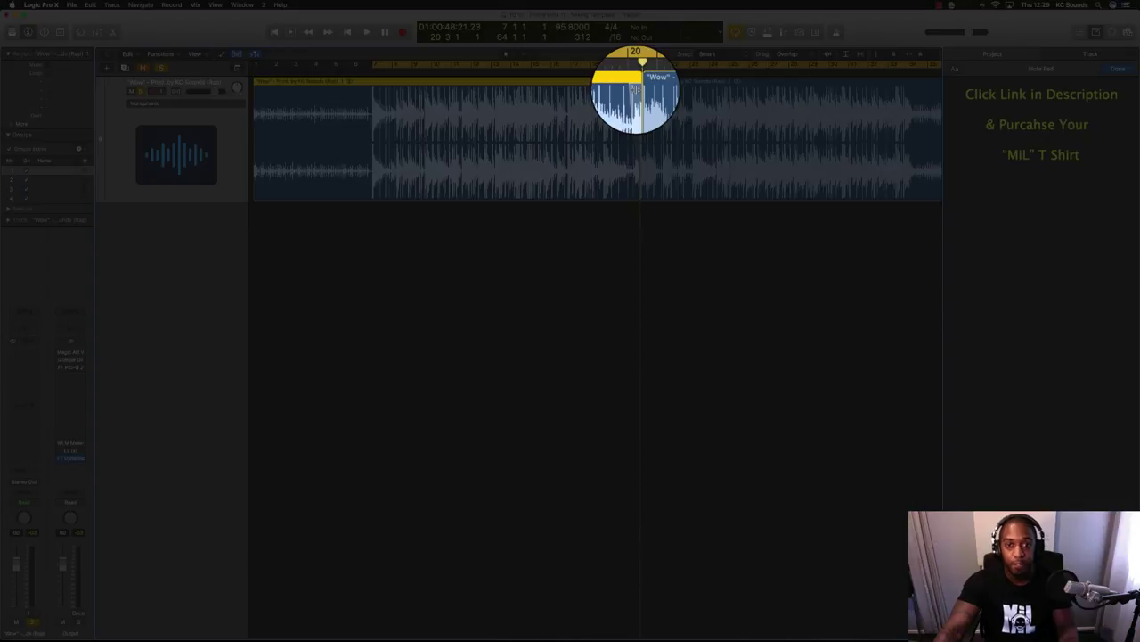
# Change the fade at the end of the left part to a Slow Down fade.
pyautogui.rightClick(635, 89)
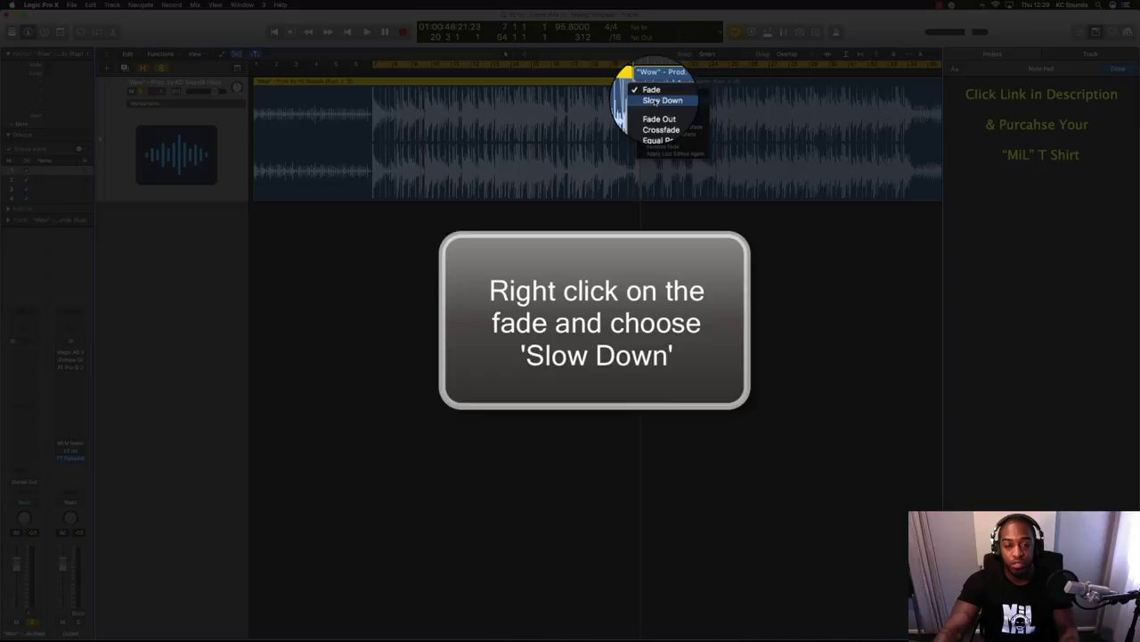
pyautogui.click(655, 101)
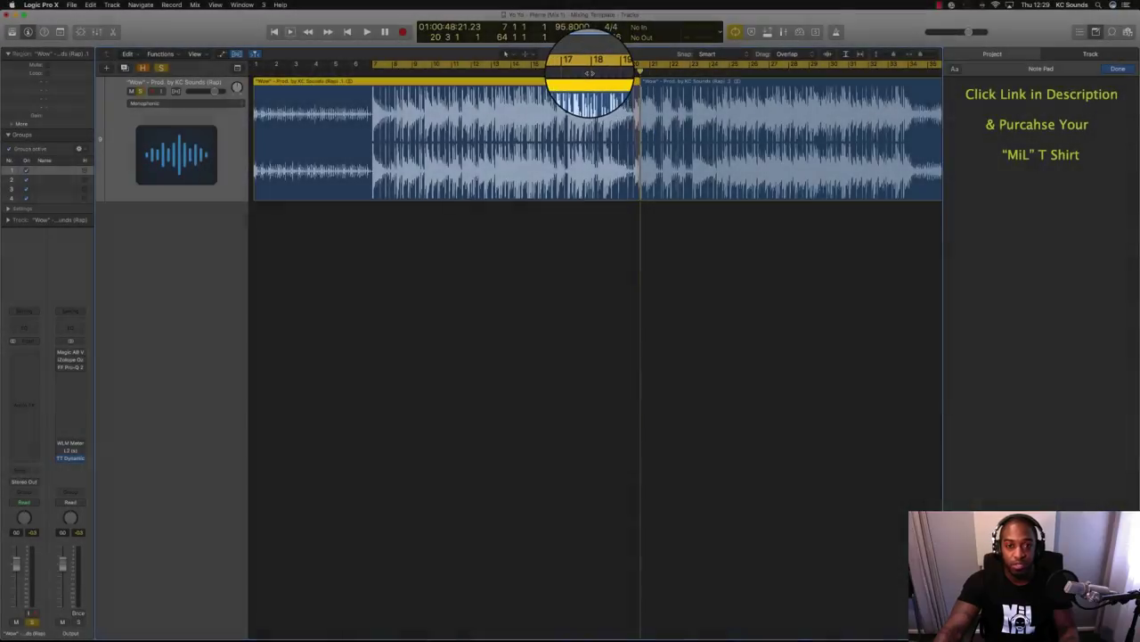
# Audition the slow-down ending from just before bar 20, zoomed in to bars 13–25.
pyautogui.click(590, 66)
pyautogui.press('space')
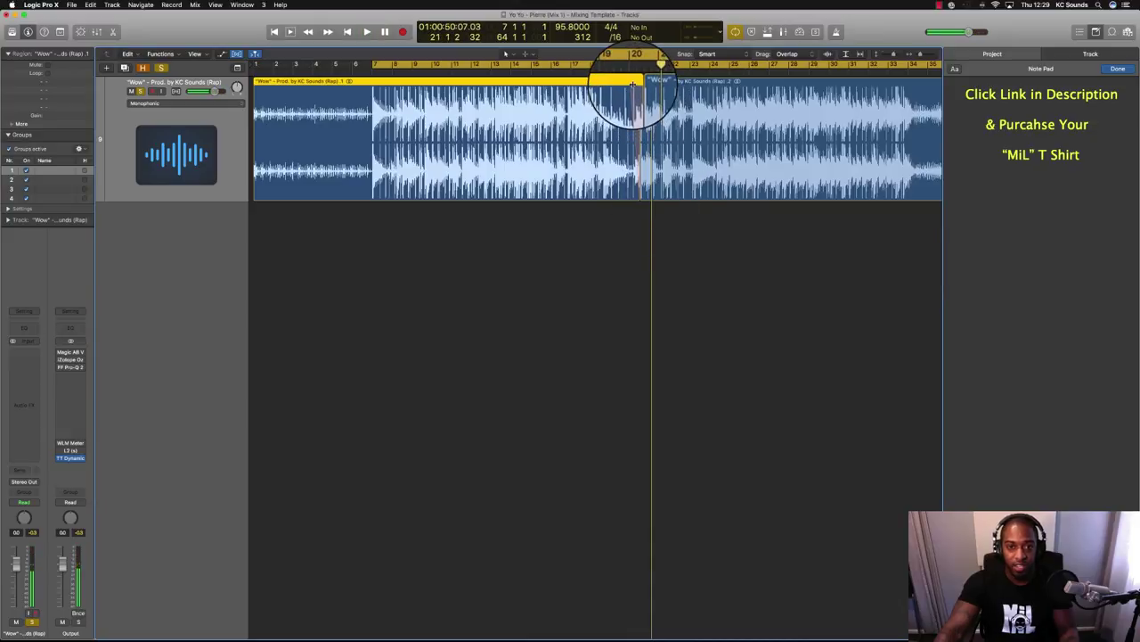
pyautogui.scroll(5, 663, 113)
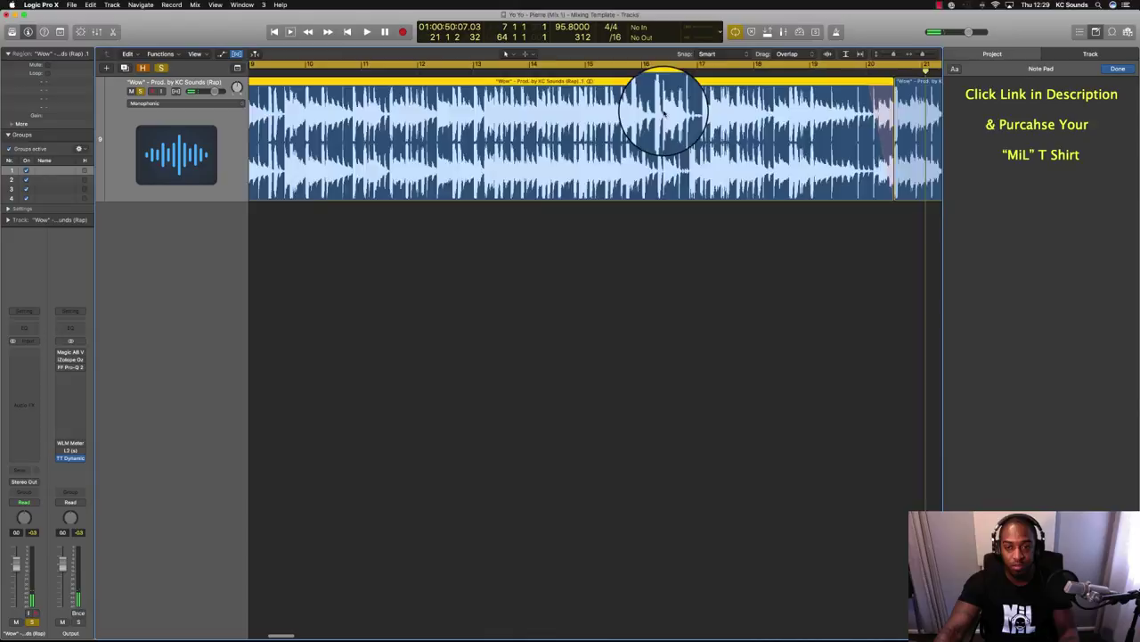
pyautogui.hscroll(5, 664, 113)
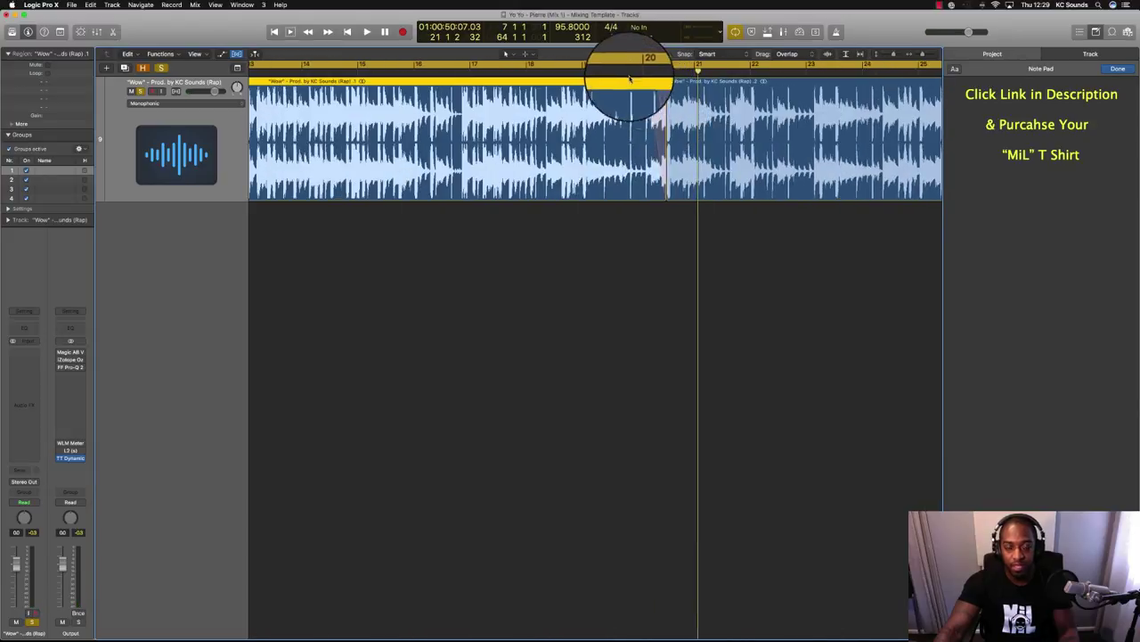
pyautogui.click(596, 69)
pyautogui.press('space')
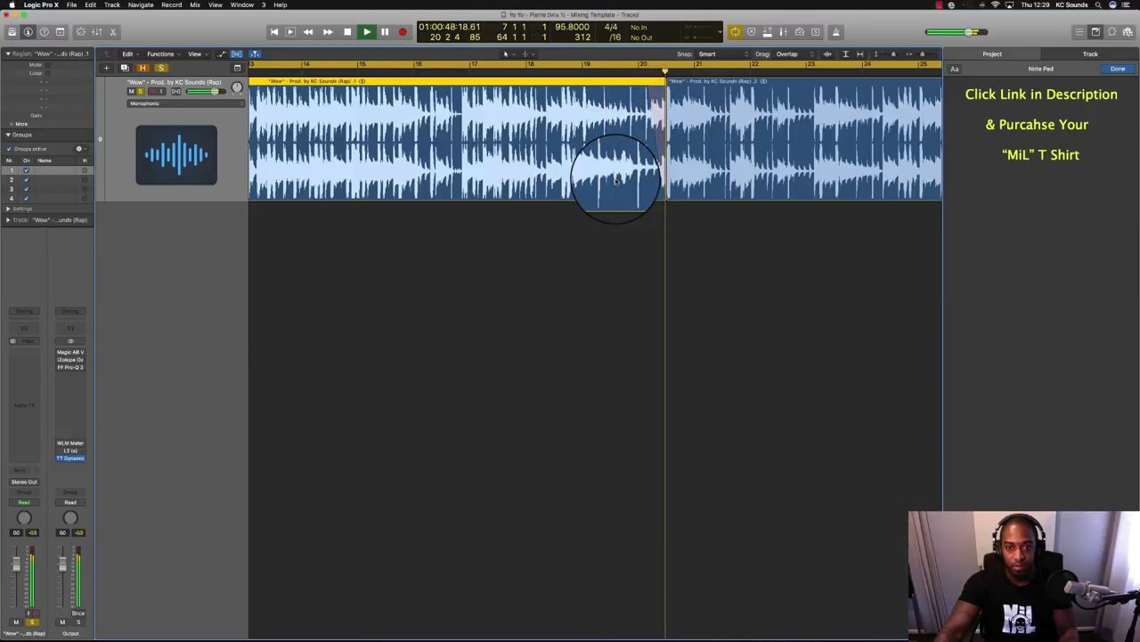
pyautogui.press('space')
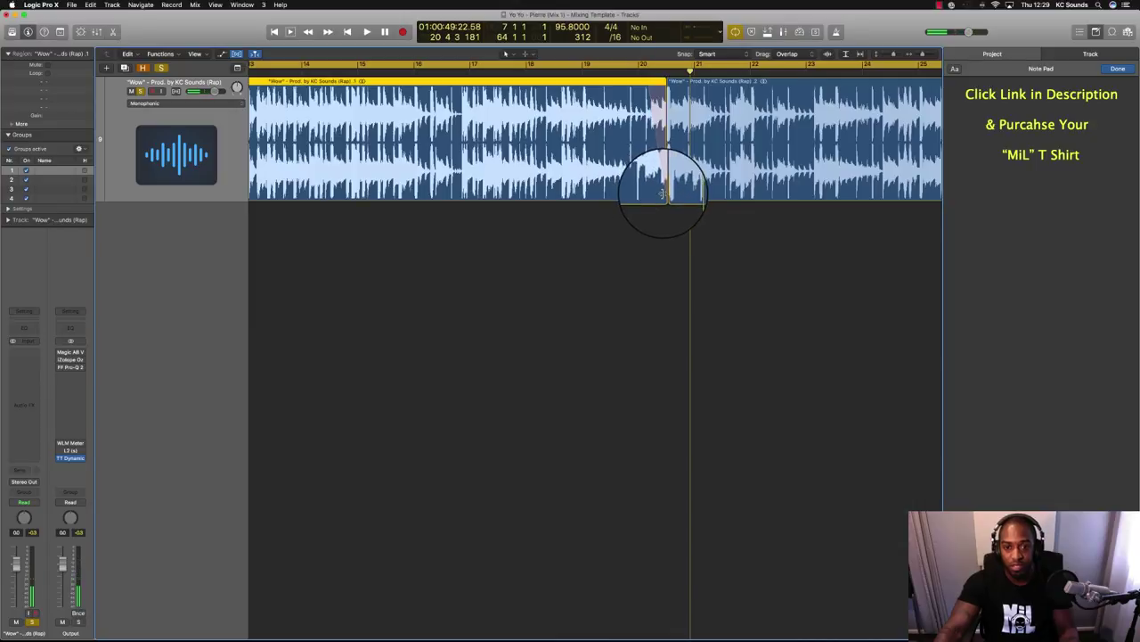
# Pull the first part's end slightly earlier and replay the transition across the split.
pyautogui.moveTo(662, 193); pyautogui.dragTo(664, 192)
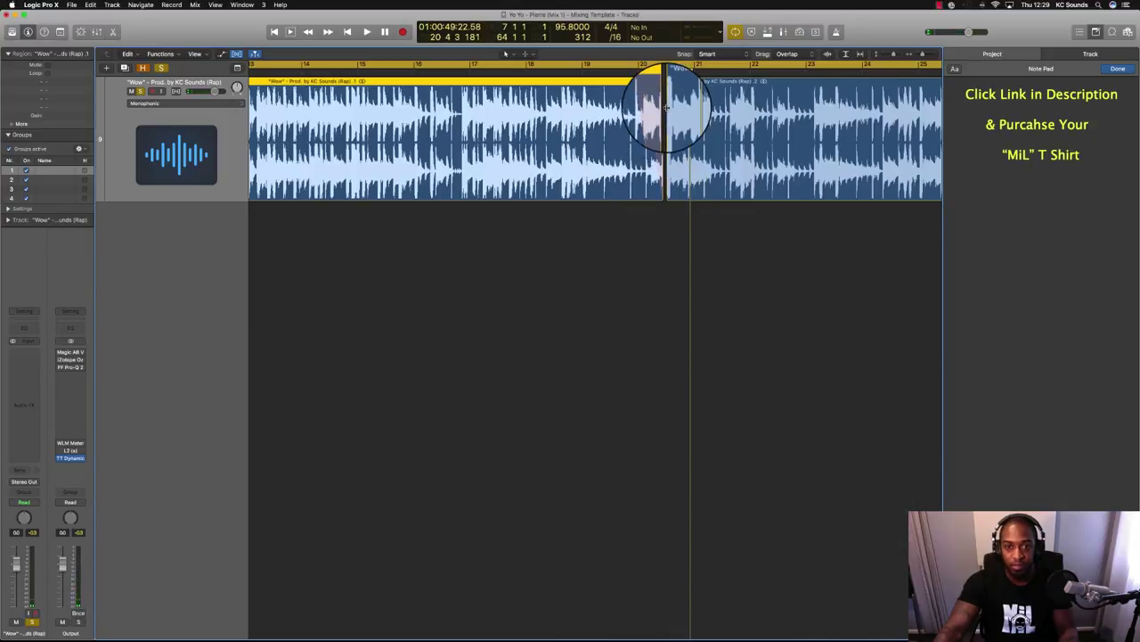
pyautogui.click(636, 64)
pyautogui.press('space')
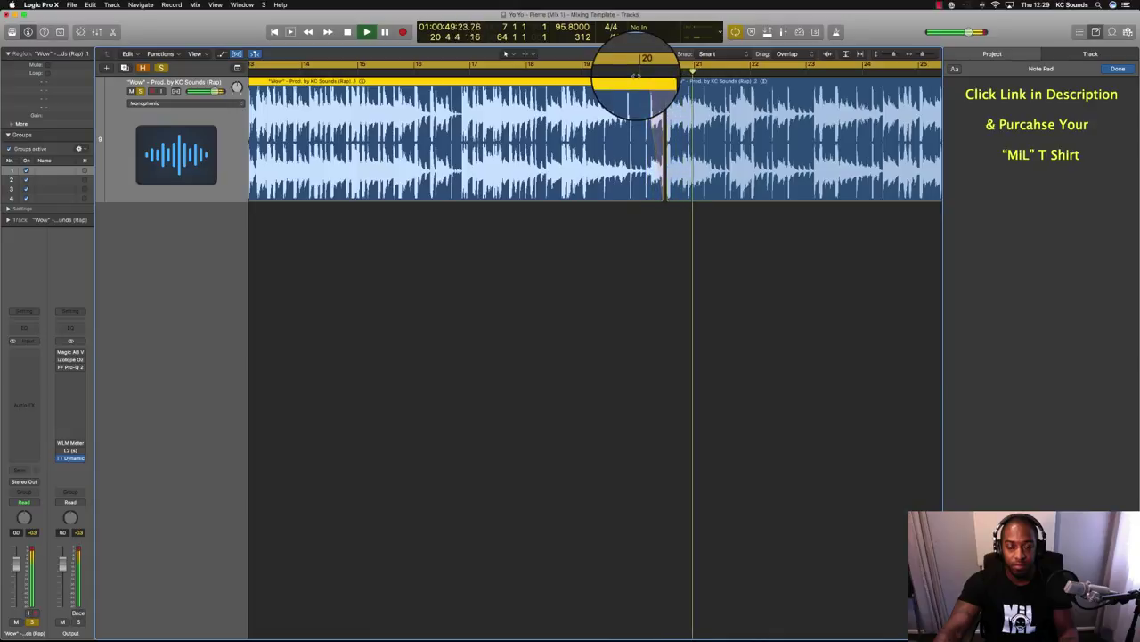
pyautogui.press('space')
pyautogui.click(669, 82)
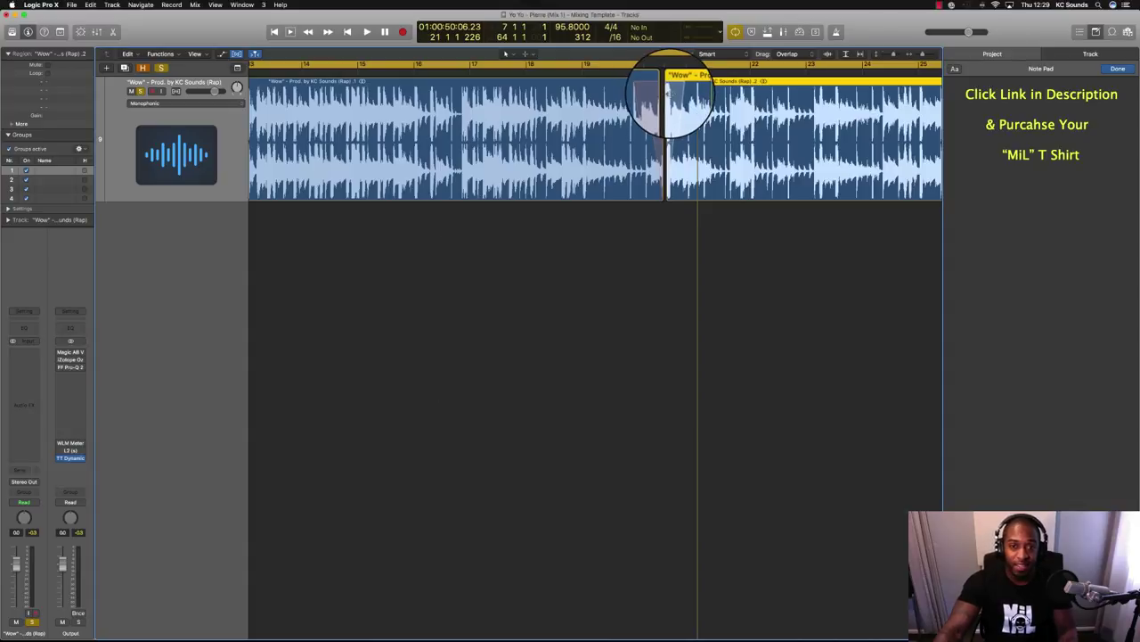
# Make the second part's fade-in a Speed Up fade and play from around bar 19.
pyautogui.rightClick(667, 92)
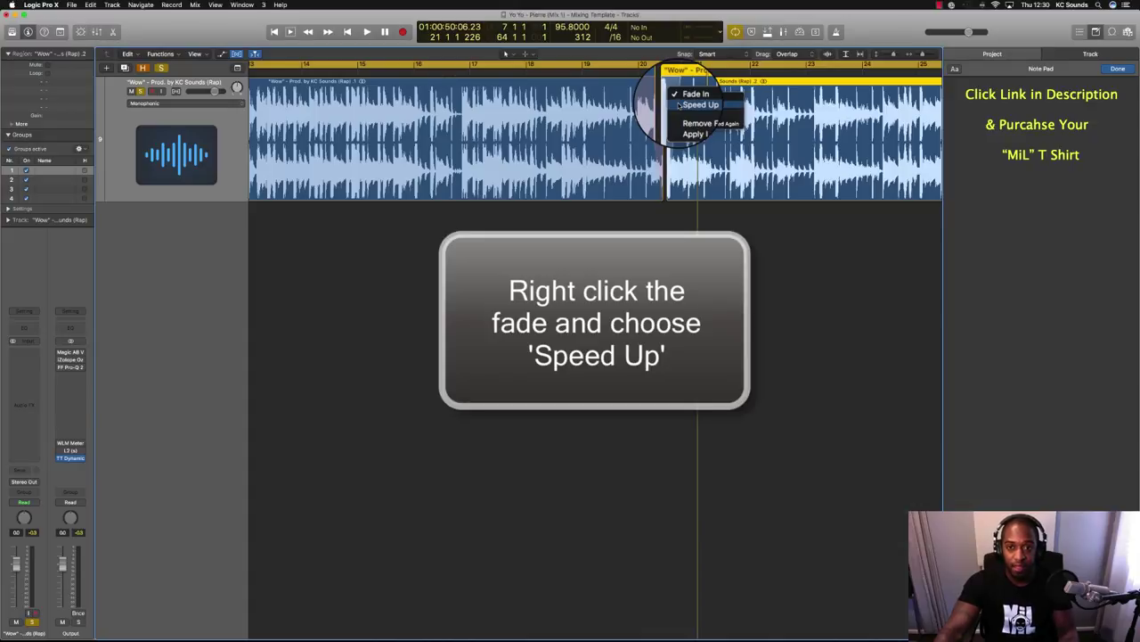
pyautogui.click(680, 106)
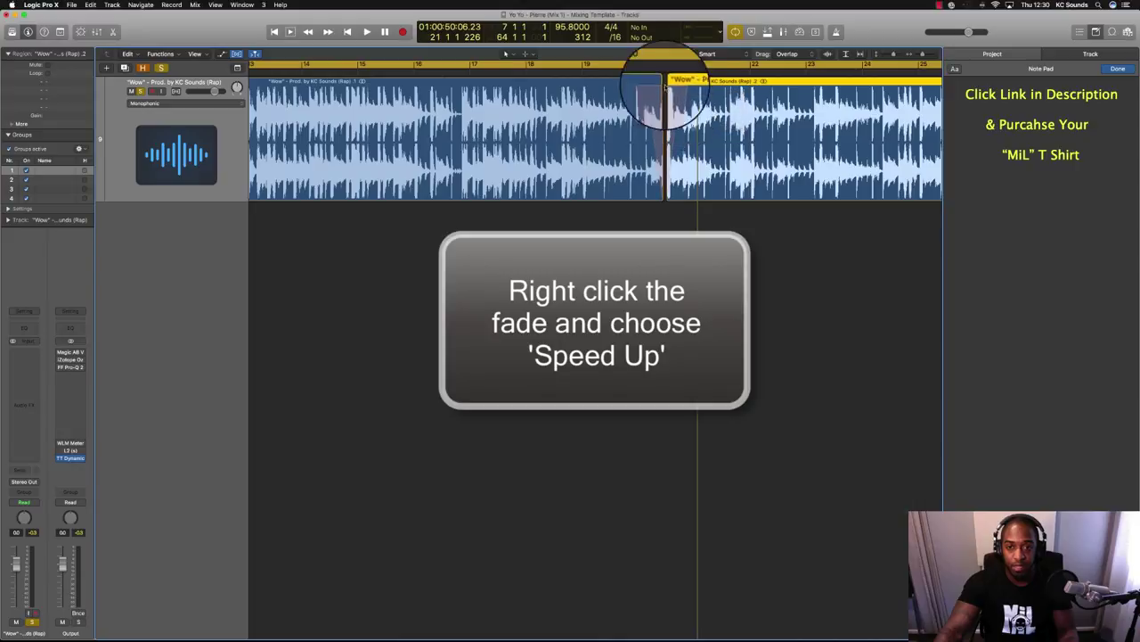
pyautogui.click(597, 68)
pyautogui.press('space')
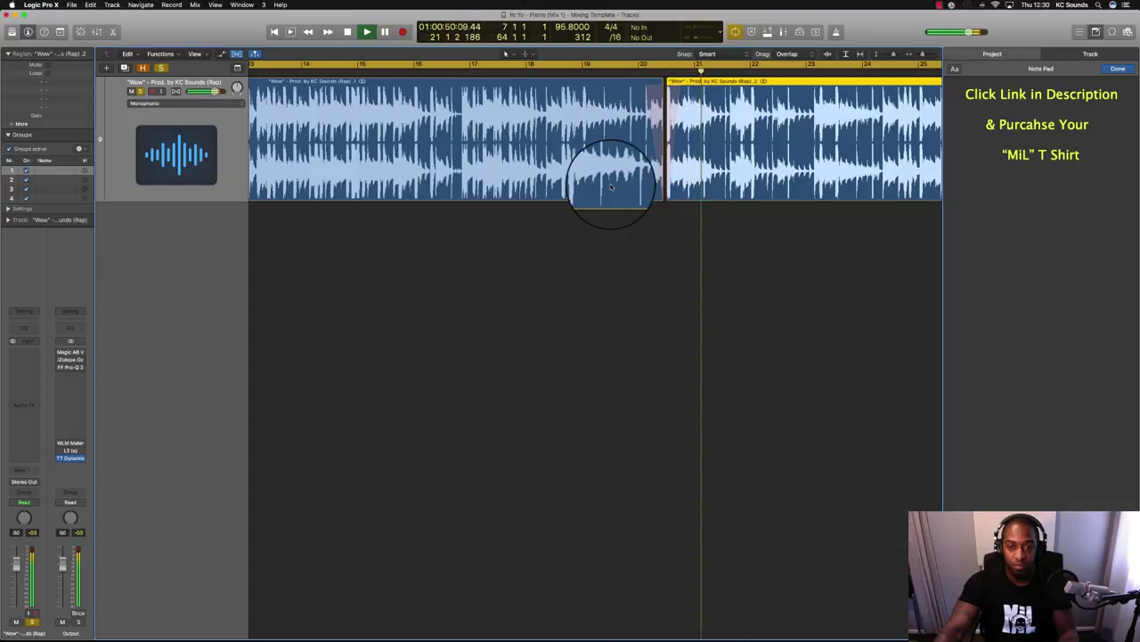
# Zoom out to bars 3–30 and play both transition fades from around bar 15.
pyautogui.press('space')
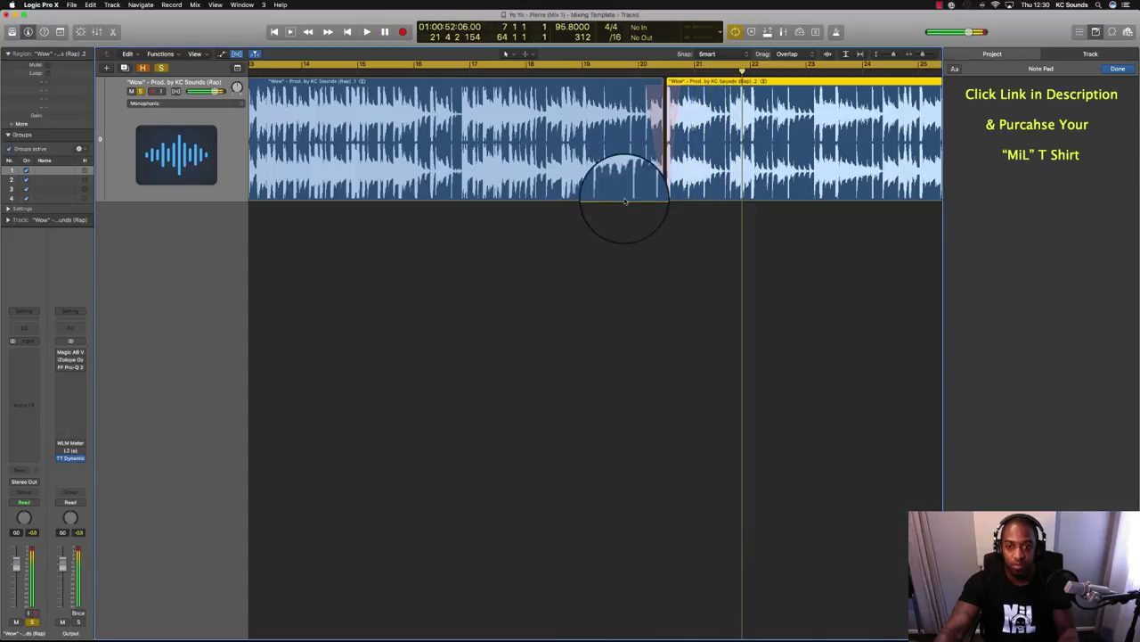
pyautogui.keyDown('ctrl'); pyautogui.keyDown('alt'); pyautogui.click(650, 217); pyautogui.keyUp('alt'); pyautogui.keyUp('ctrl')
pyautogui.keyDown('ctrl'); pyautogui.keyDown('alt'); pyautogui.click(650, 217); pyautogui.keyUp('alt'); pyautogui.keyUp('ctrl')
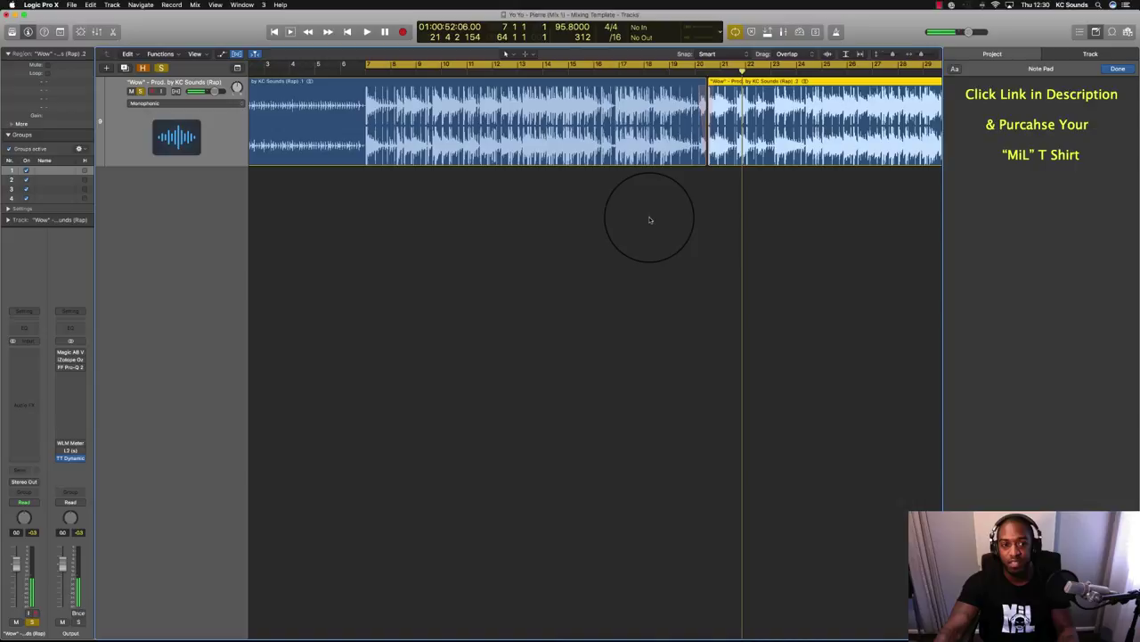
pyautogui.click(573, 70)
pyautogui.press('space')
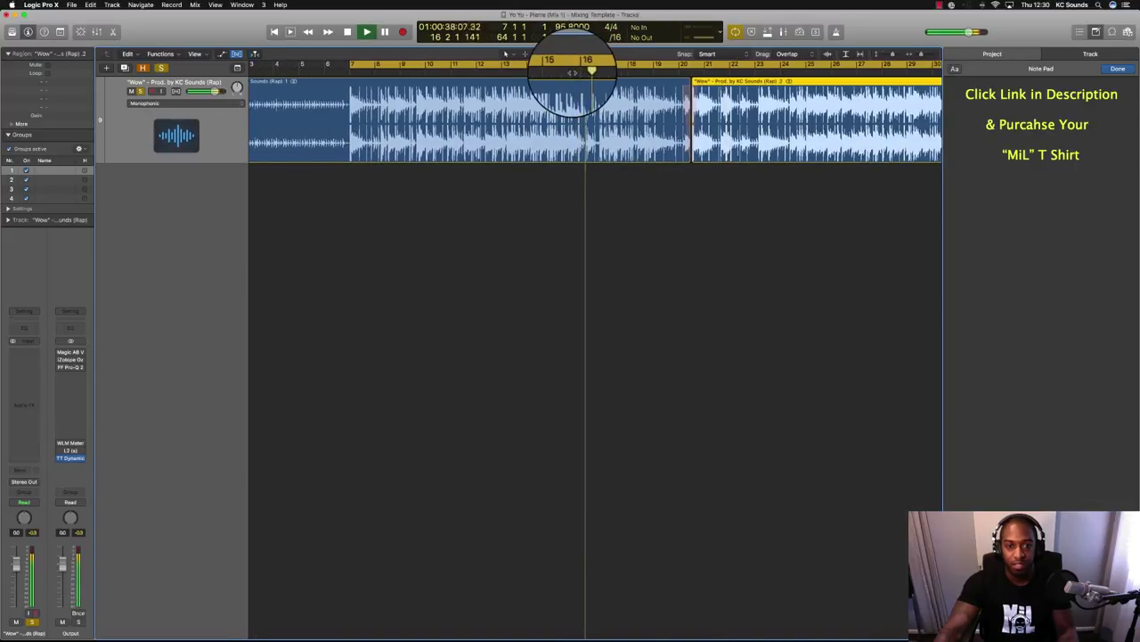